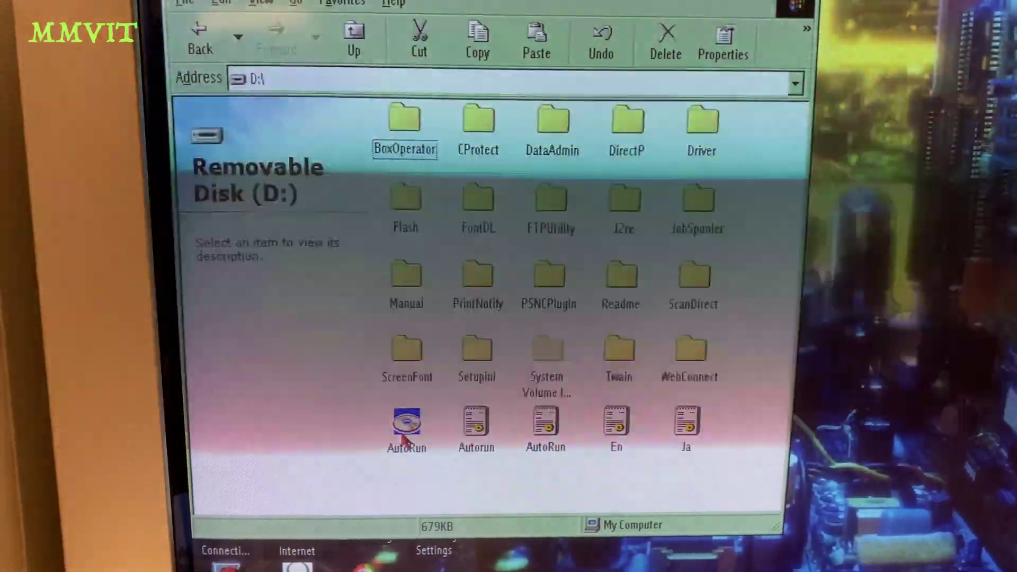
# Launch AutoRun.exe from the D: drive to bring up the bizhub C352 software menu
pyautogui.click(397, 426)
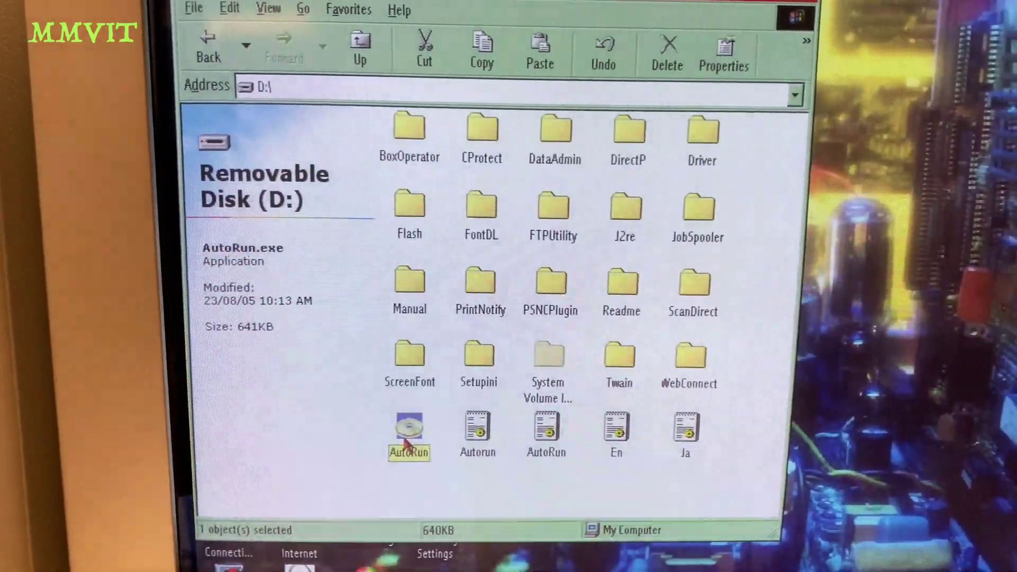
pyautogui.doubleClick(401, 433)
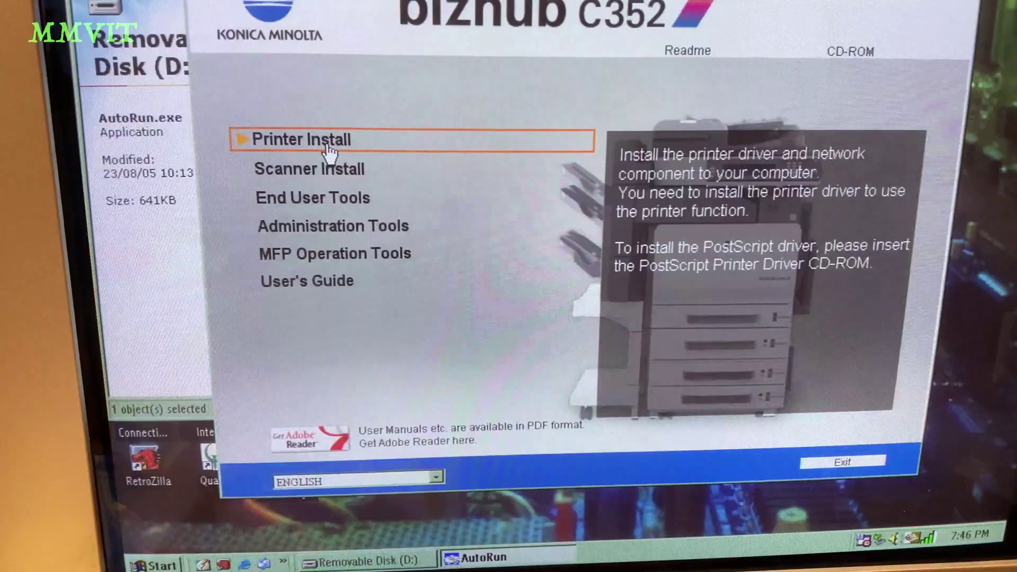
# Choose Printer Install, agree to the license, and pick manual printer specification
pyautogui.click(327, 150)
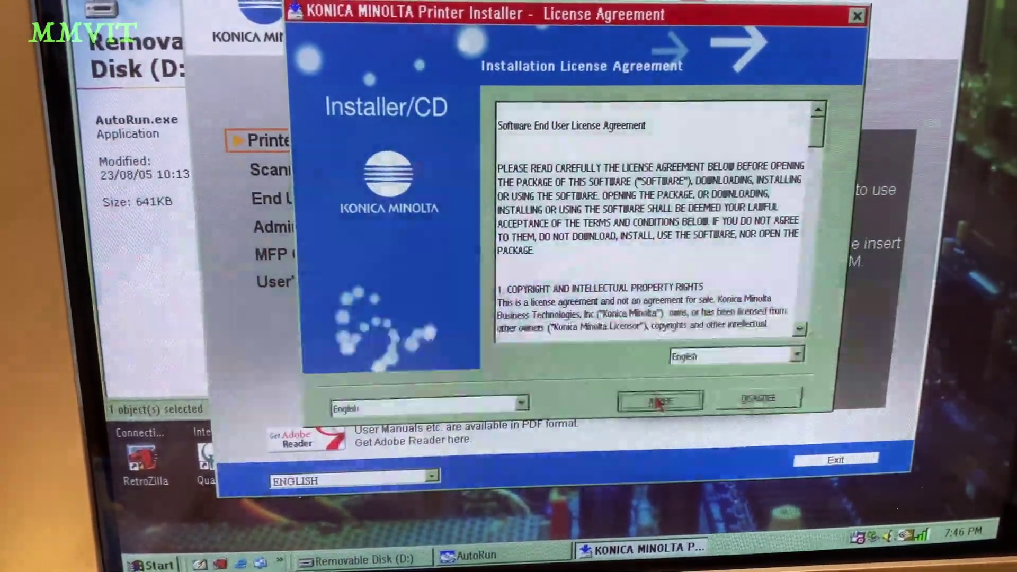
pyautogui.click(660, 402)
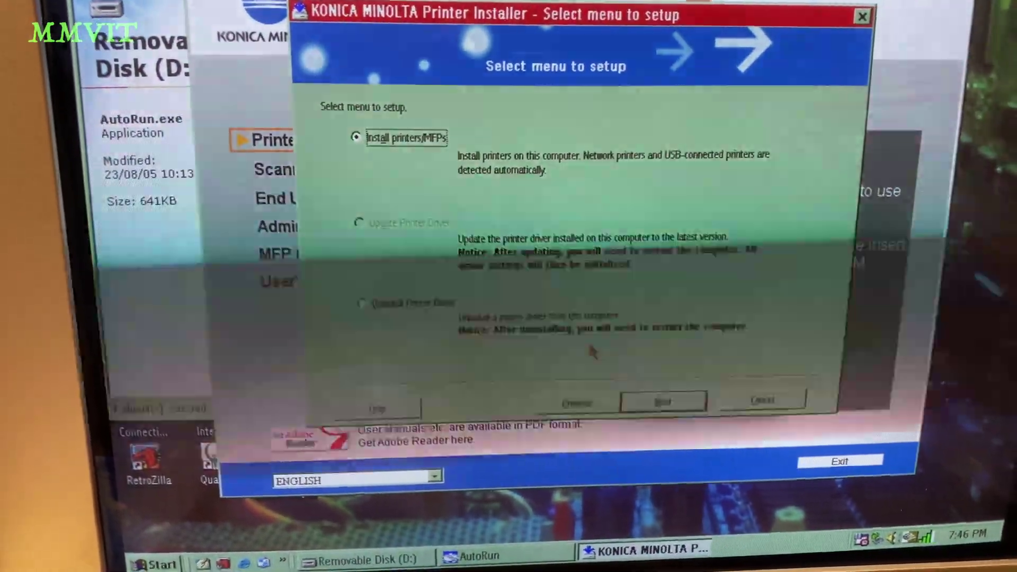
pyautogui.click(662, 401)
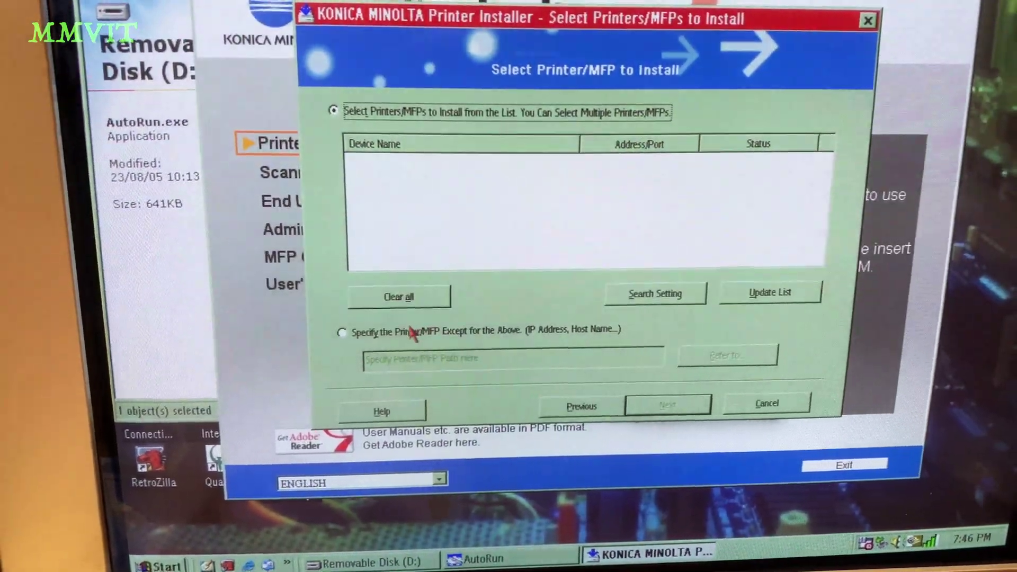
pyautogui.click(413, 333)
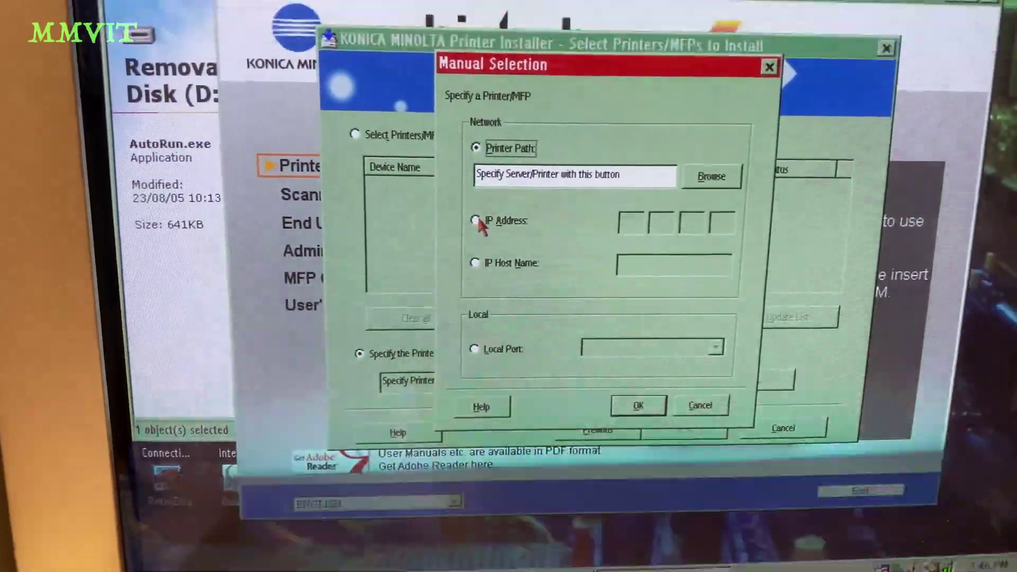
# Specify the printer by IP address 192.168.1.144 and dismiss the not-found warning
pyautogui.click(476, 220)
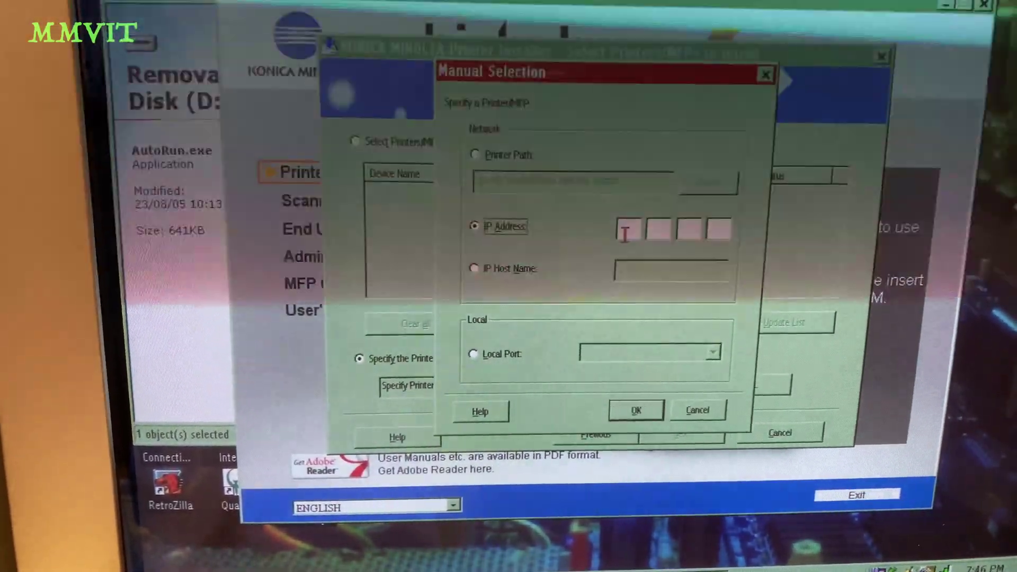
pyautogui.click(632, 230)
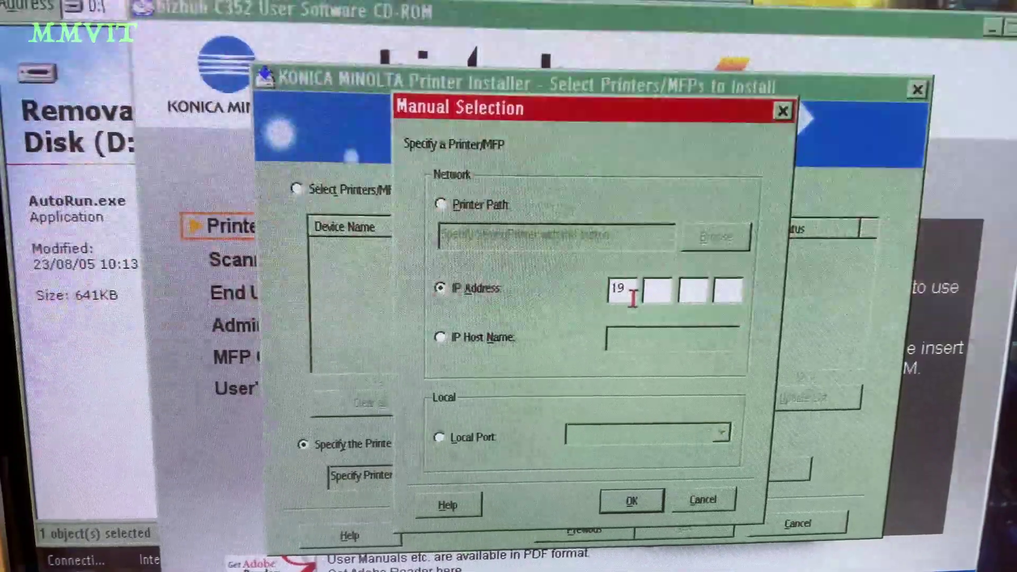
pyautogui.click(631, 292)
pyautogui.write('192')
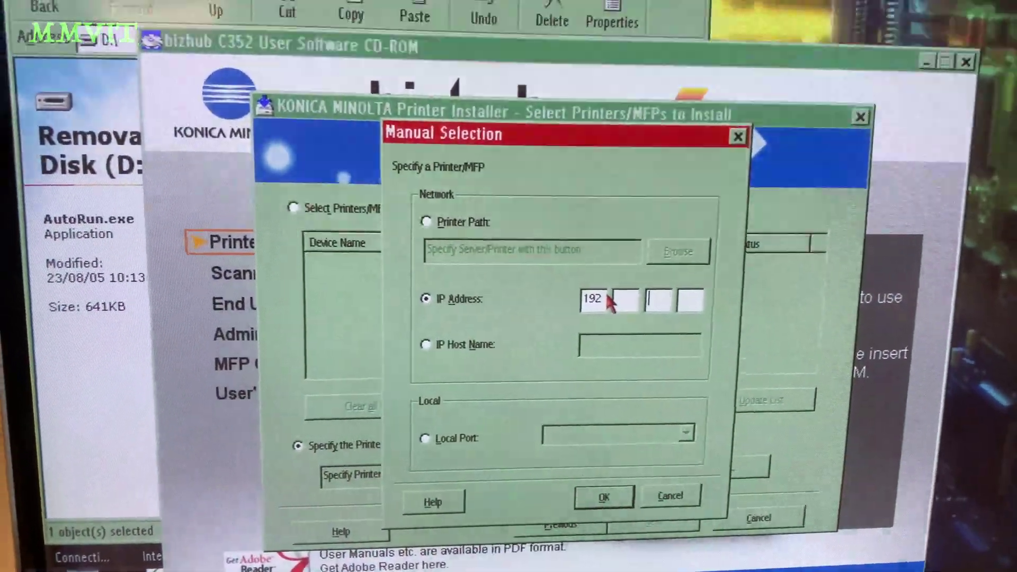
pyautogui.write('168 ')
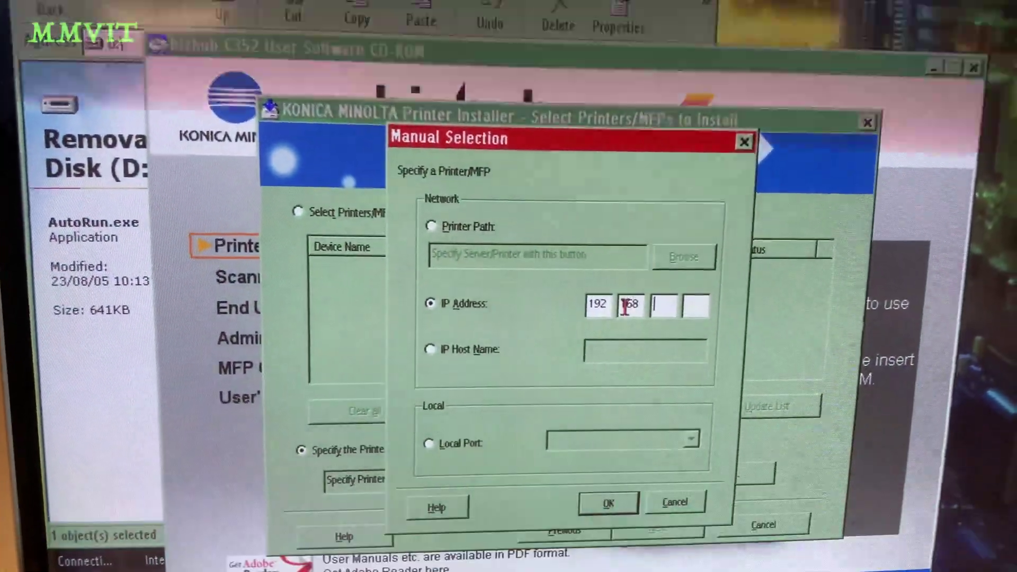
pyautogui.write('1 144')
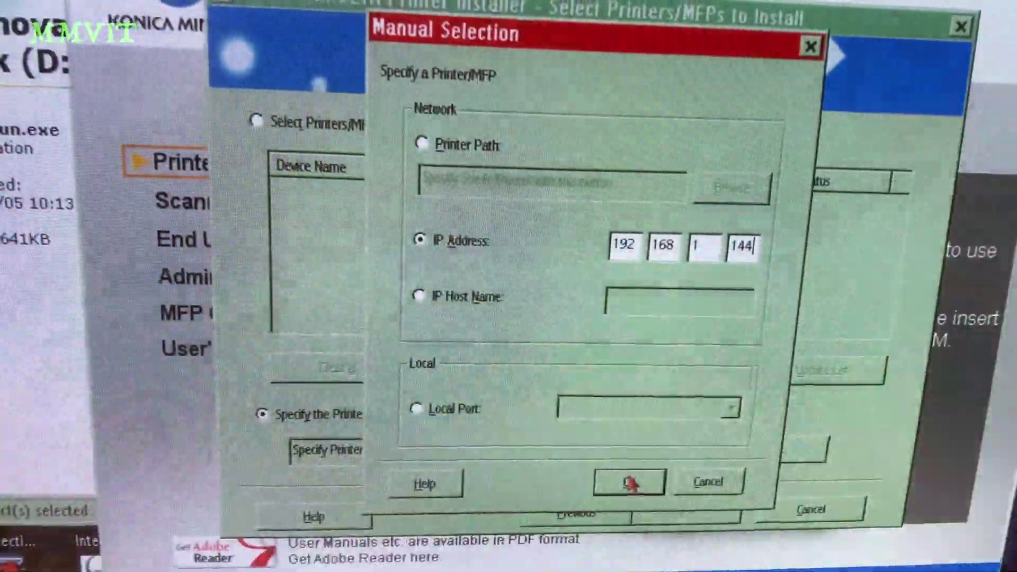
pyautogui.click(631, 479)
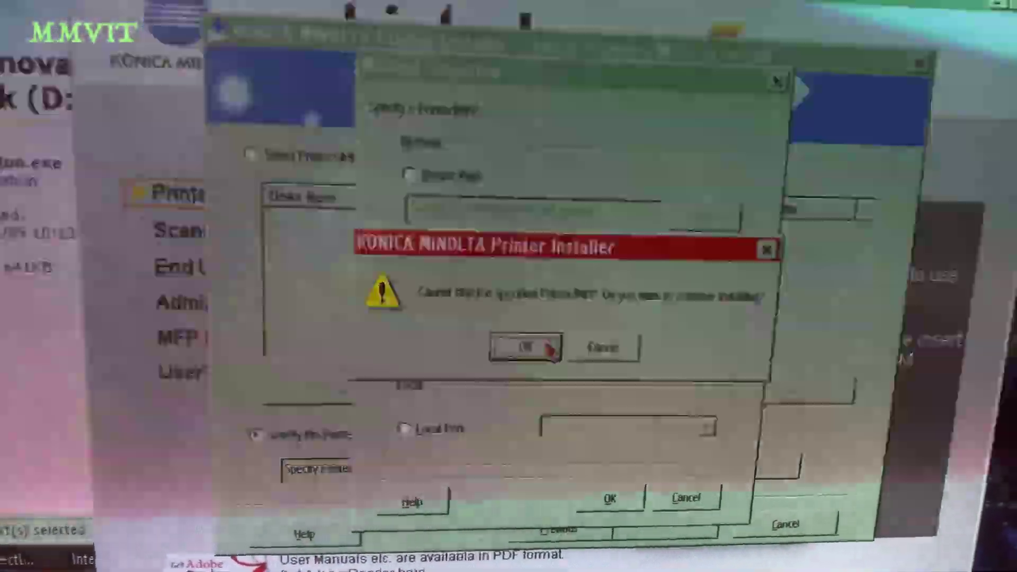
pyautogui.click(524, 341)
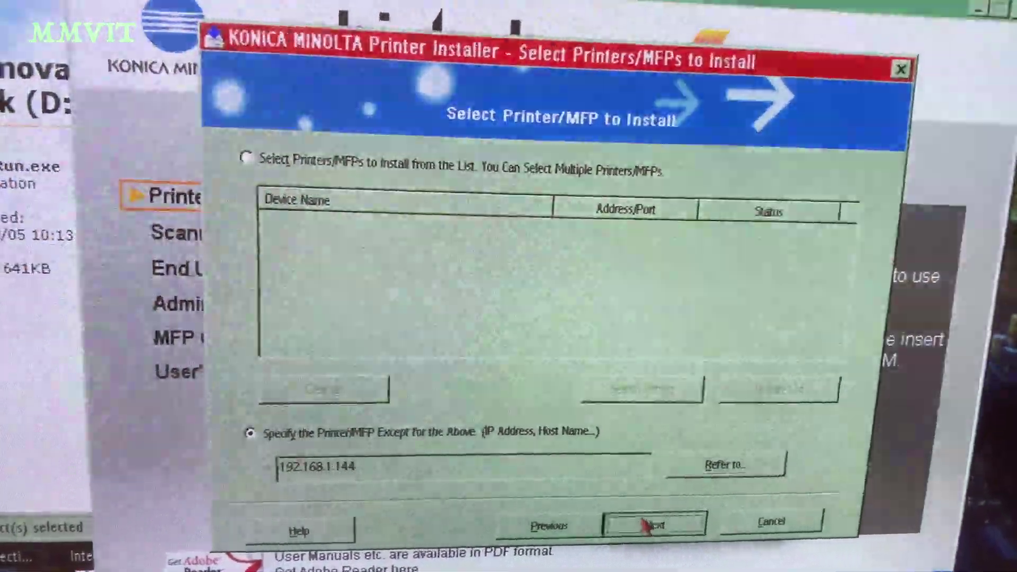
# Install the KONICA MINOLTA C352/C300 PCL driver from the summary and finish the wizard
pyautogui.click(647, 526)
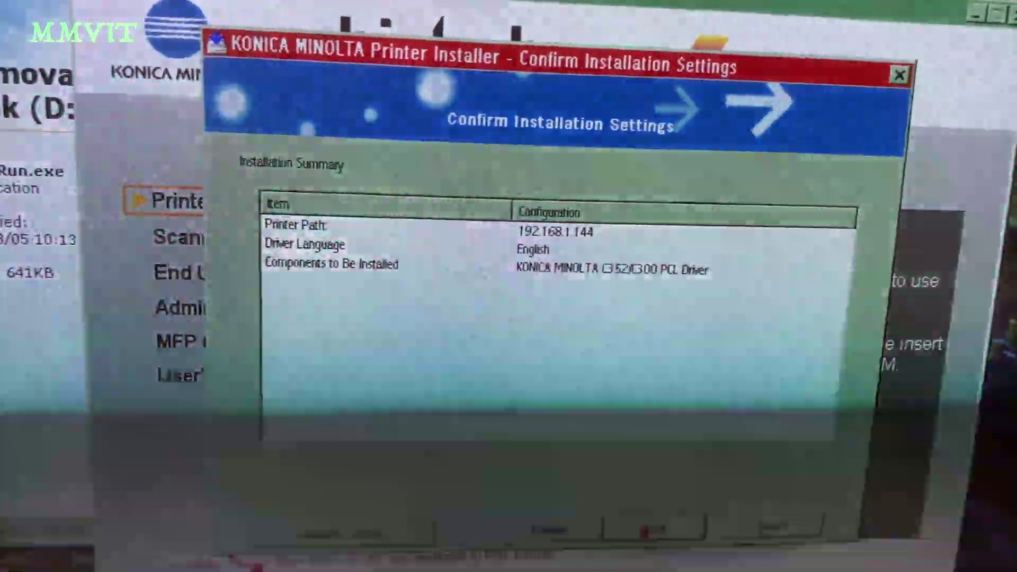
pyautogui.click(652, 524)
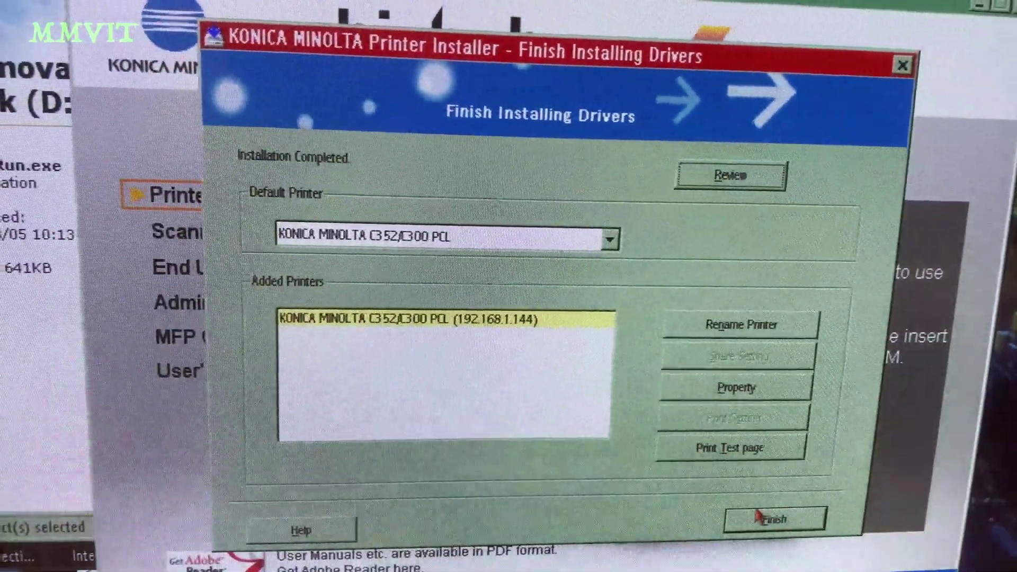
pyautogui.click(770, 518)
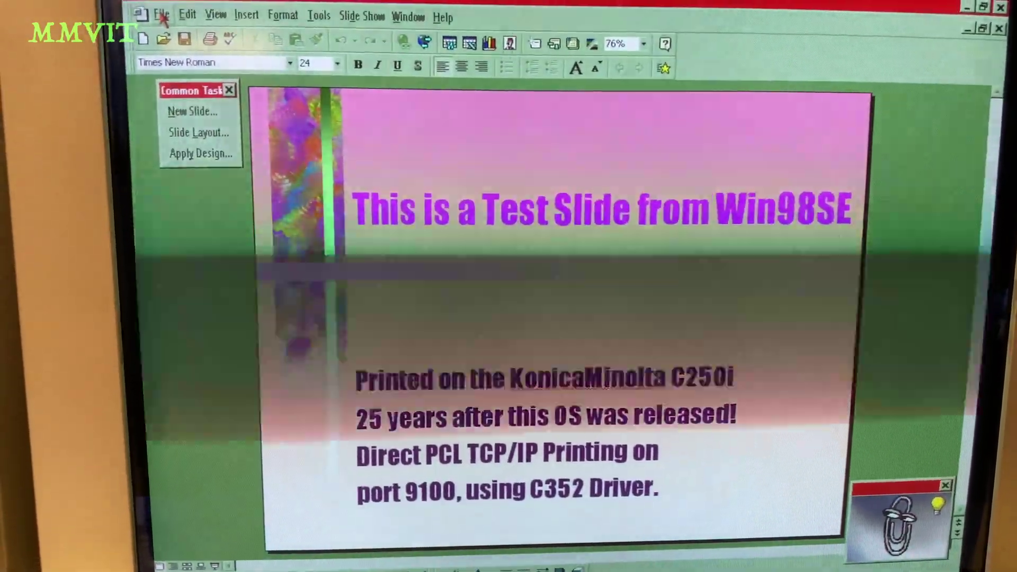
# In PowerPoint's Print dialog, select the KONICA MINOLTA C352/C300 PCL printer
pyautogui.click(161, 18)
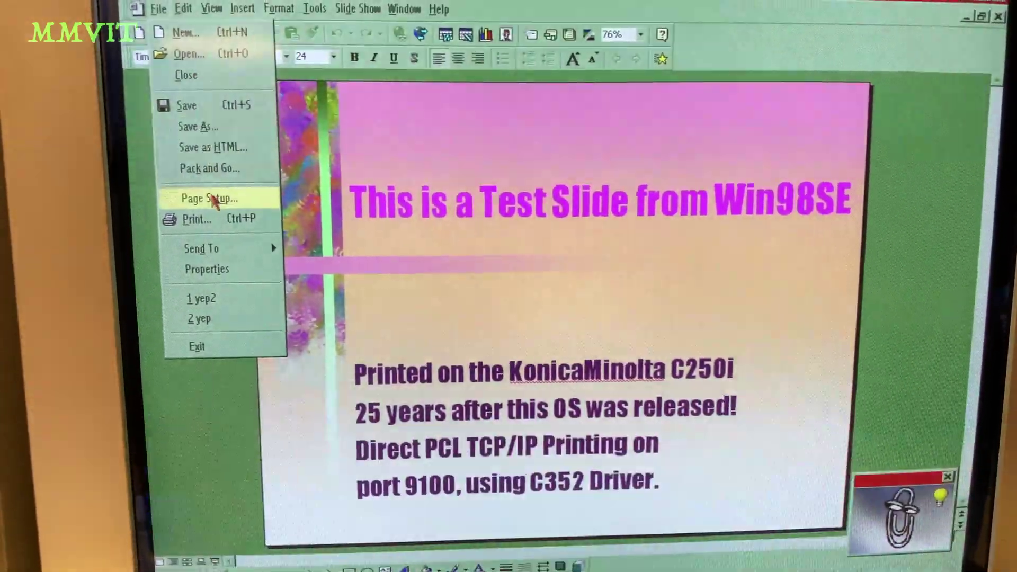
pyautogui.click(200, 220)
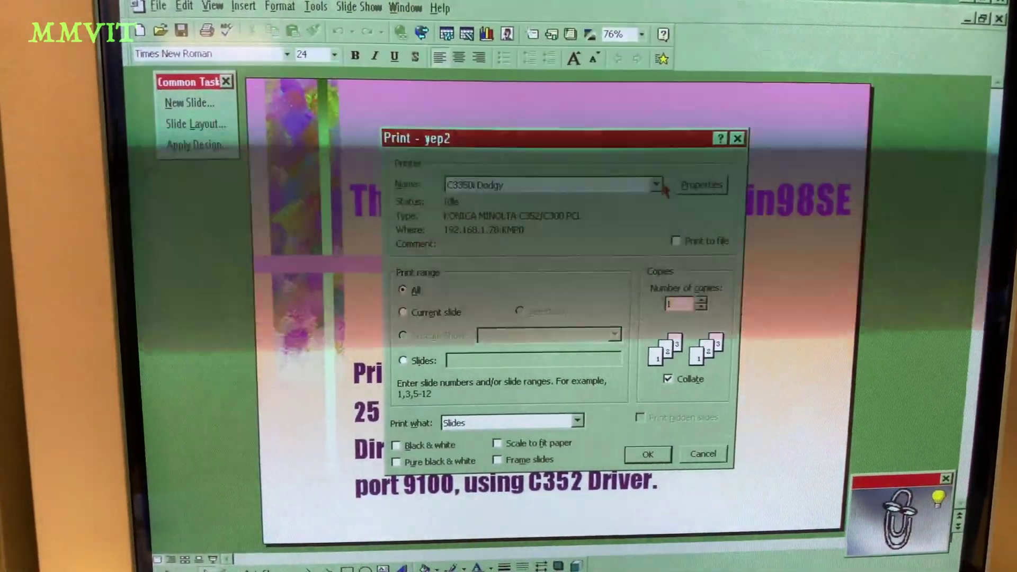
pyautogui.click(658, 185)
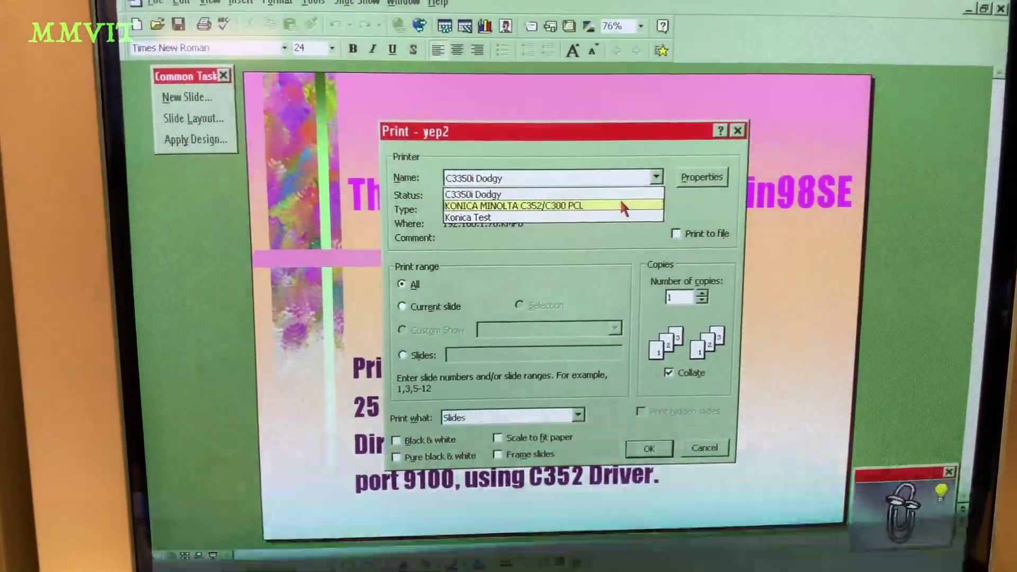
pyautogui.click(623, 208)
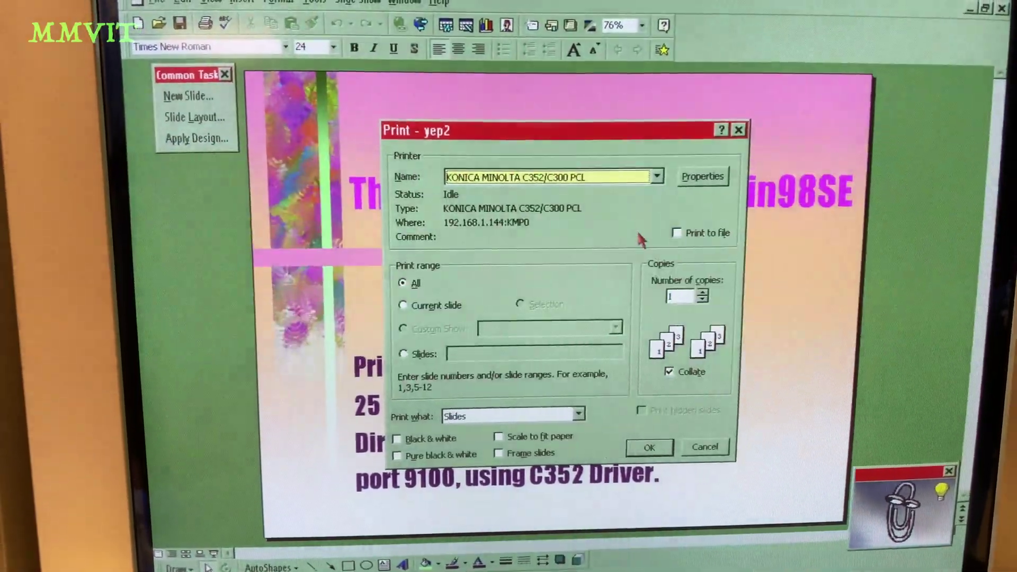